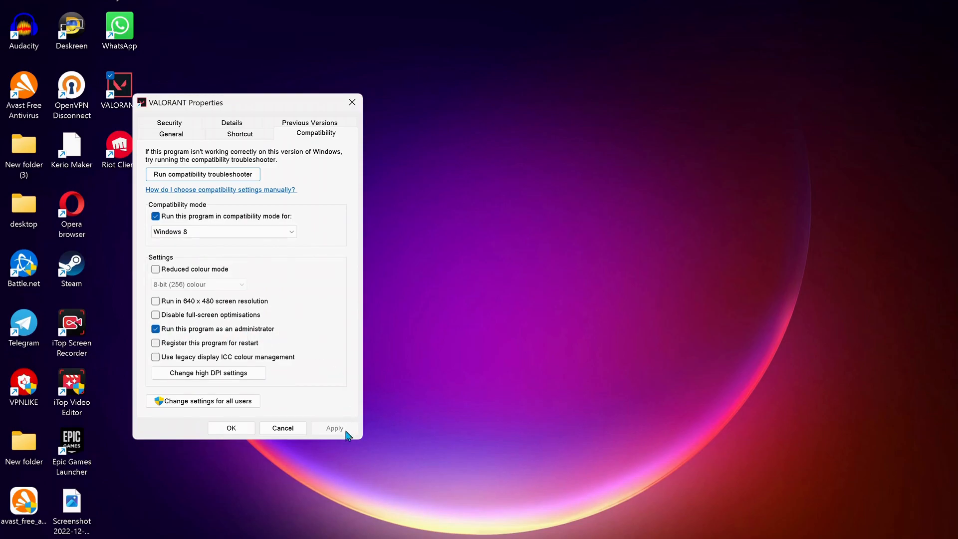
Step: Accept VALORANT's properties, and confirm the Riot Client shortcut's compatibility settings with Windows 8 mode and running as administrator
left_click(244, 430)
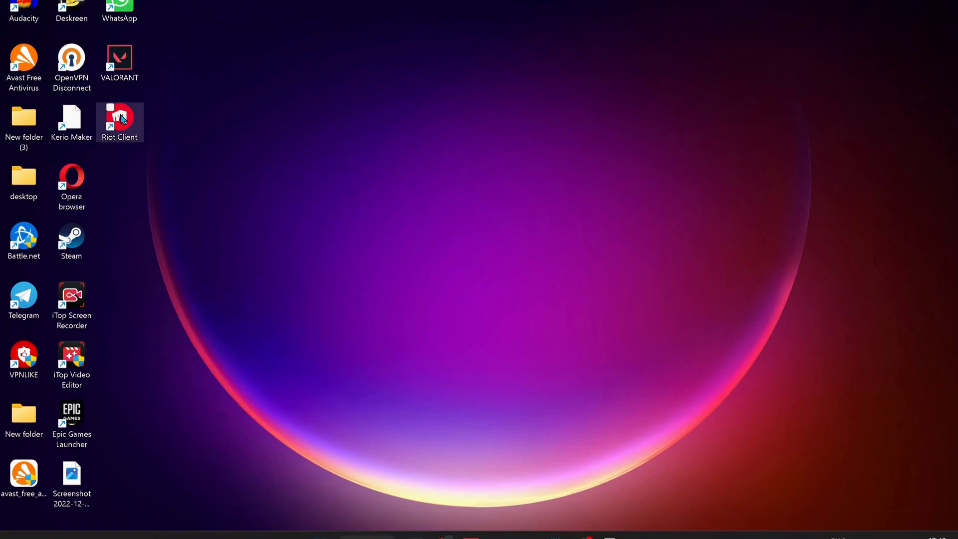
right_click(119, 124)
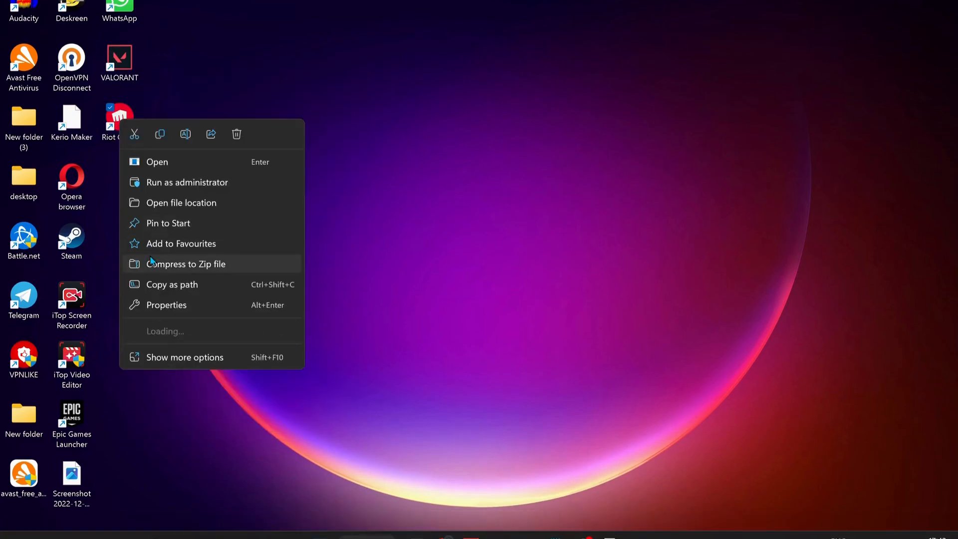
left_click(166, 304)
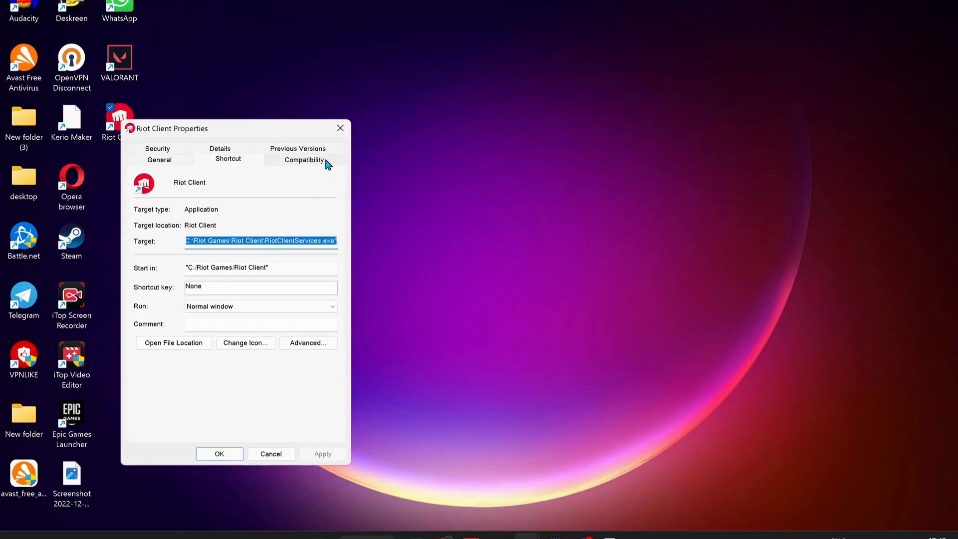
left_click(326, 160)
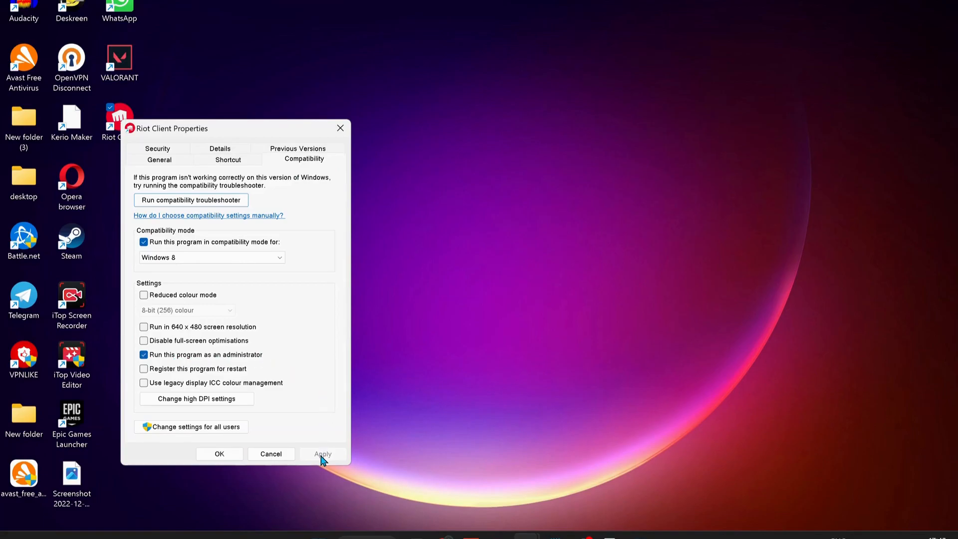
left_click(219, 453)
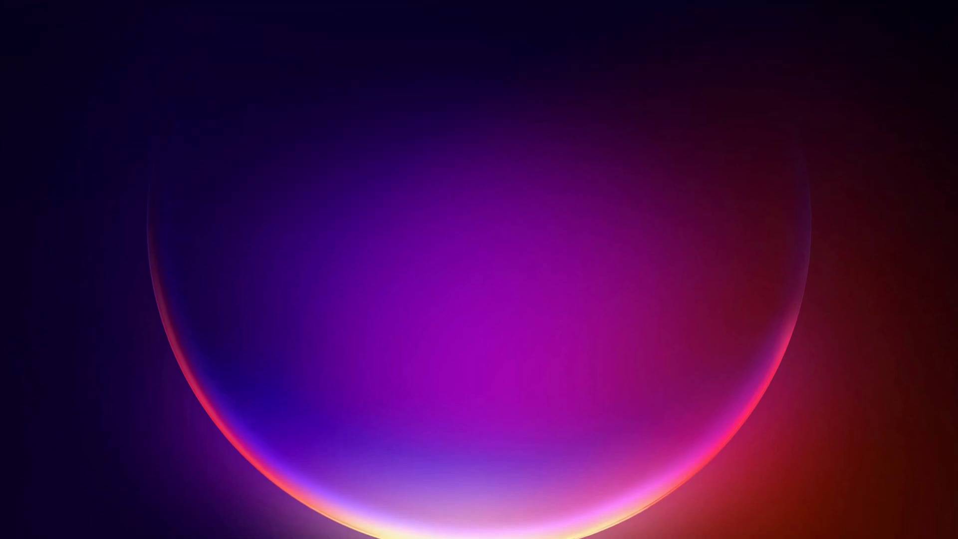
Step: Open the list of apps allowed through Windows Defender Firewall and unlock its settings for changes
key("super+s")
type("Windows Defender Firewall")
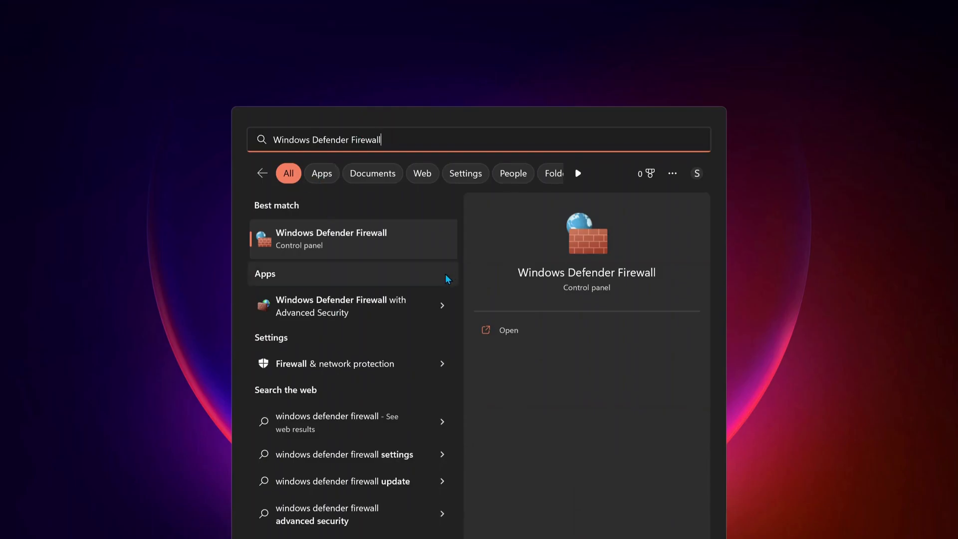
key("Return")
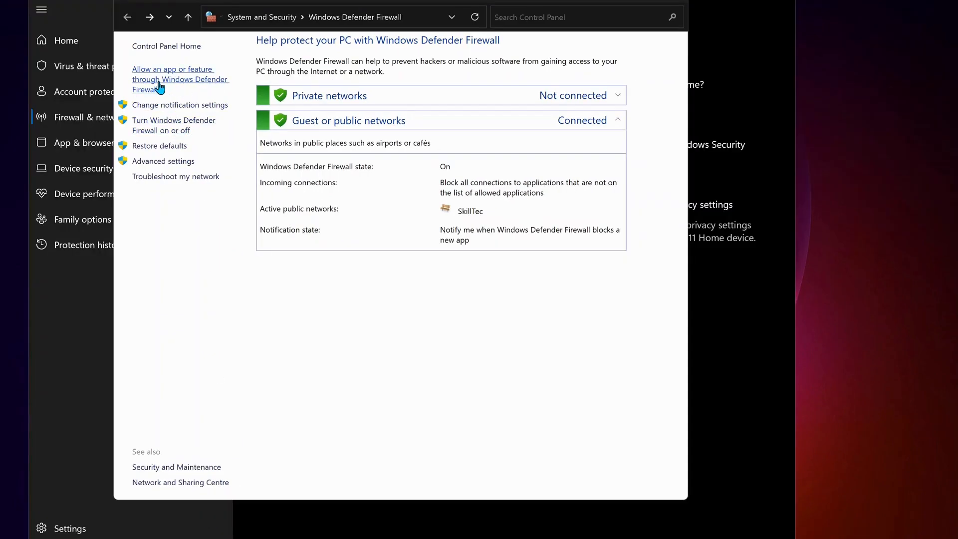
left_click(160, 87)
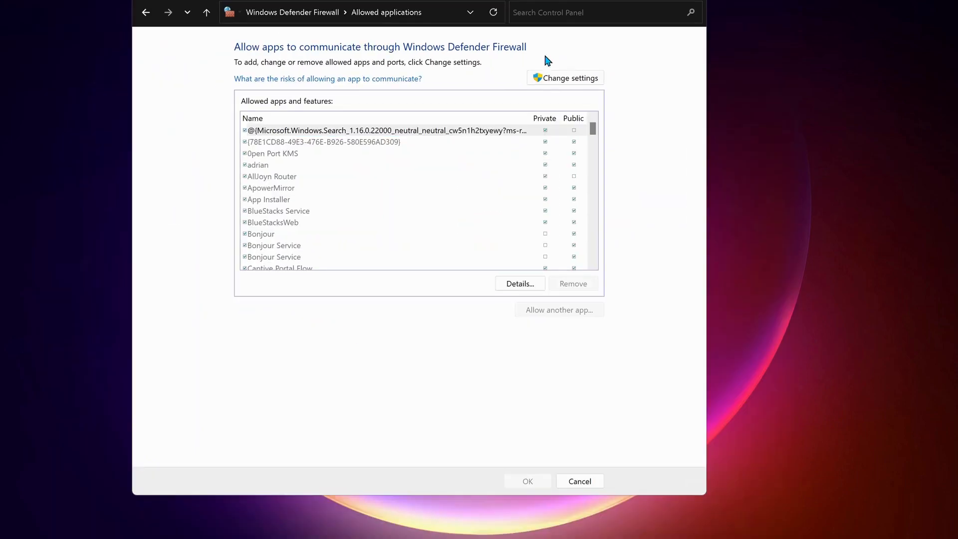
left_click(567, 81)
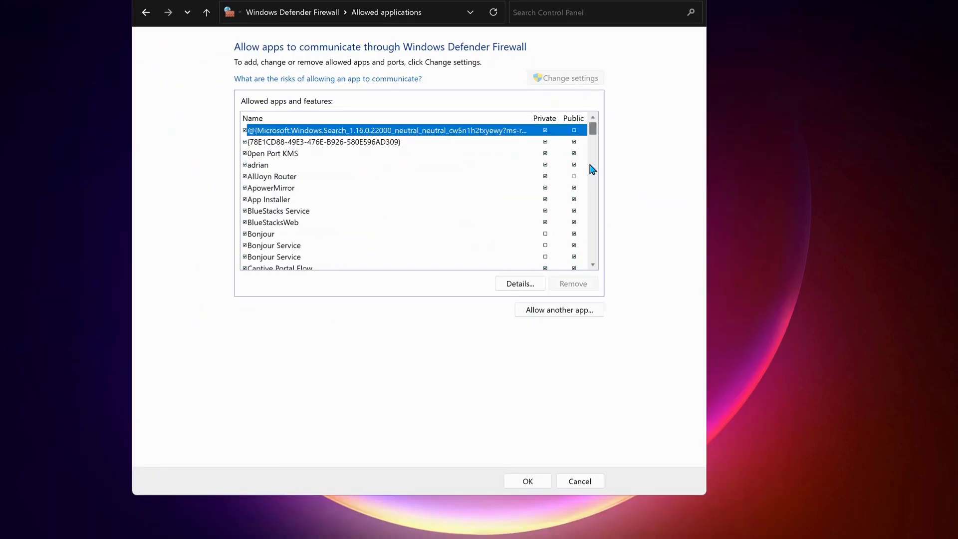
Step: Add RiotClientServices.exe from C:\Riot Games\Riot Client to the firewall's allowed apps
left_click(570, 314)
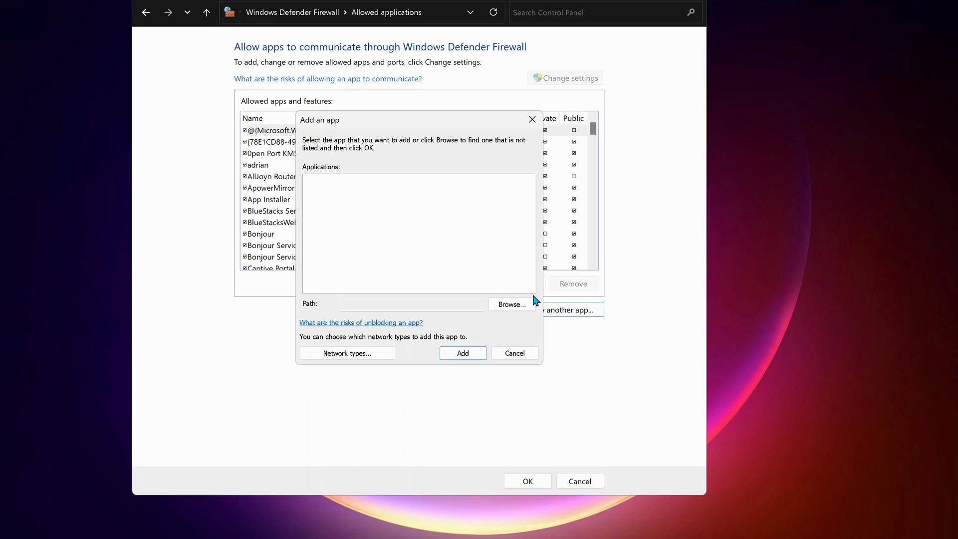
left_click(505, 309)
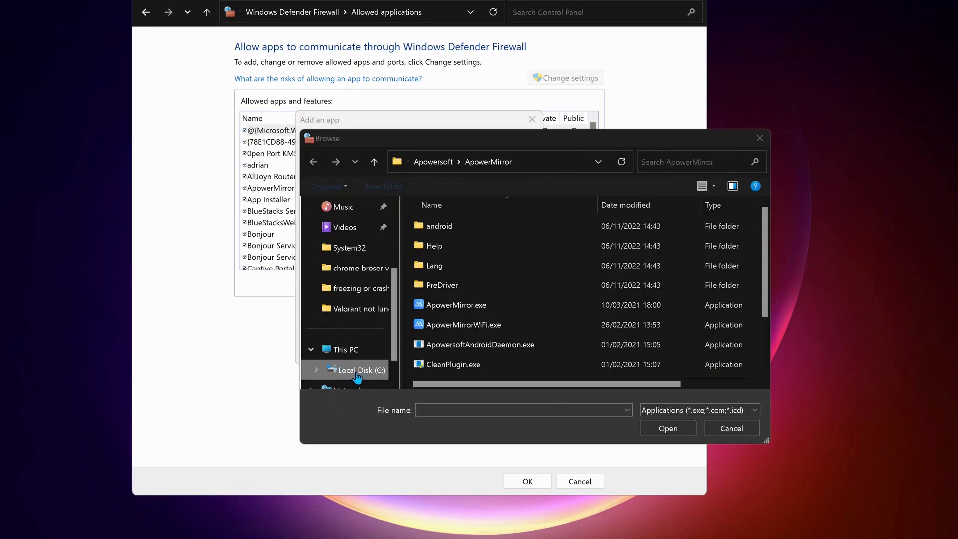
left_click(357, 370)
scroll(479, 350, "down", 3)
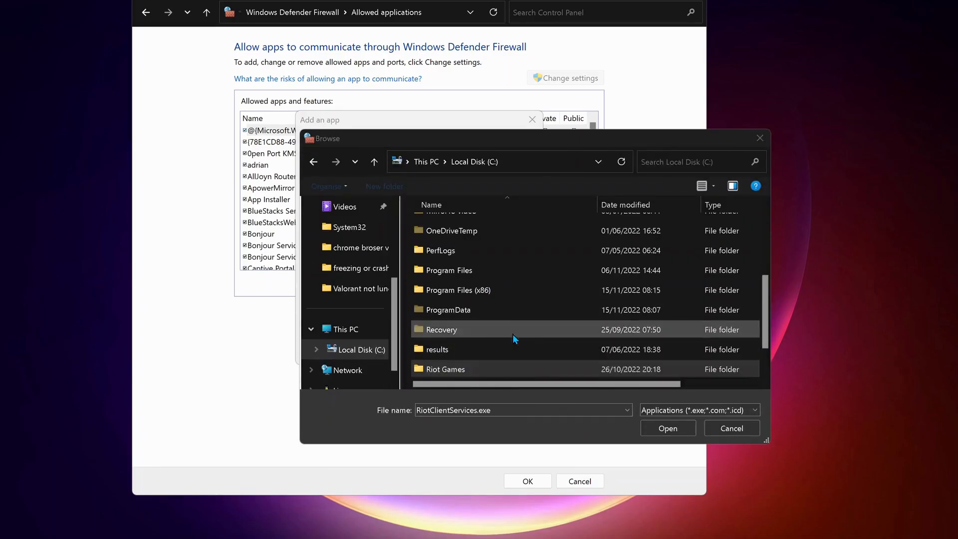
left_click(453, 374)
double_click(459, 374)
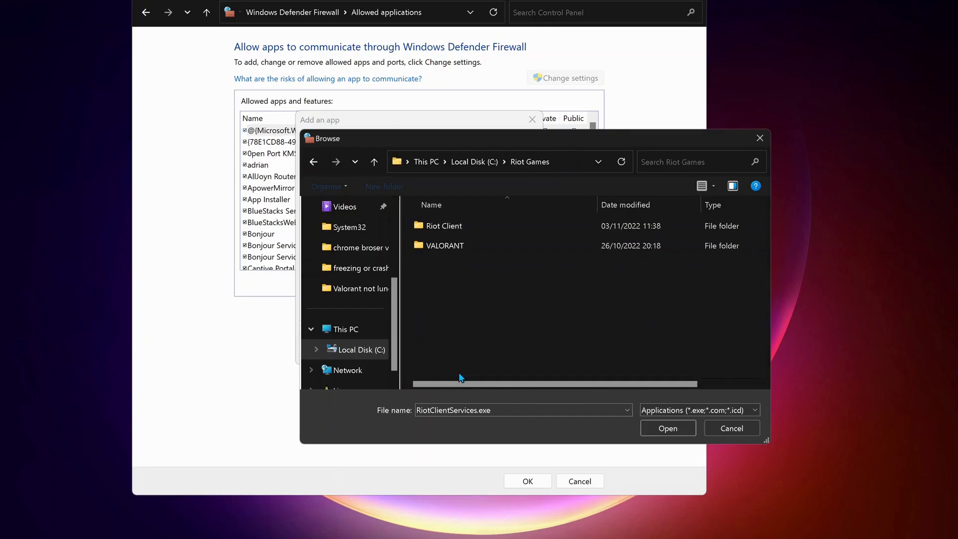
double_click(465, 226)
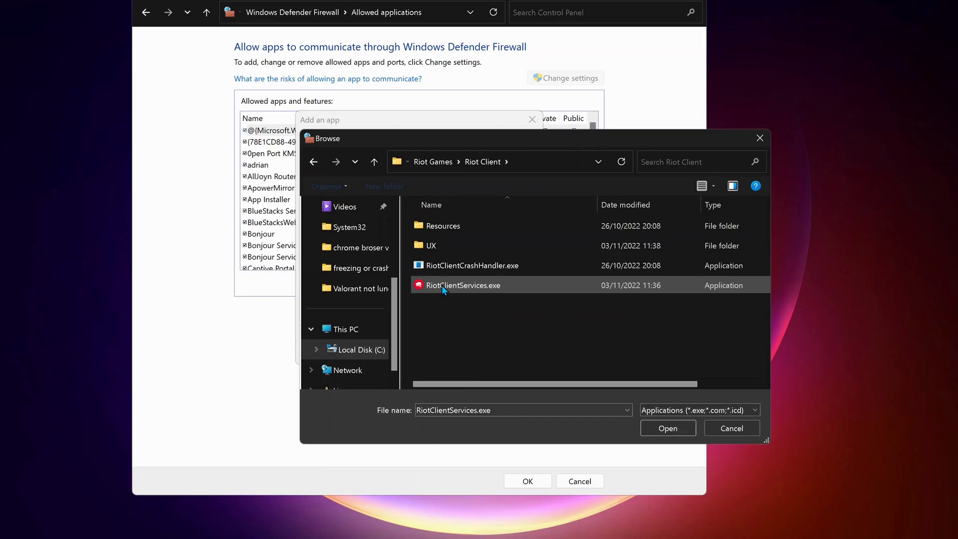
left_click(665, 429)
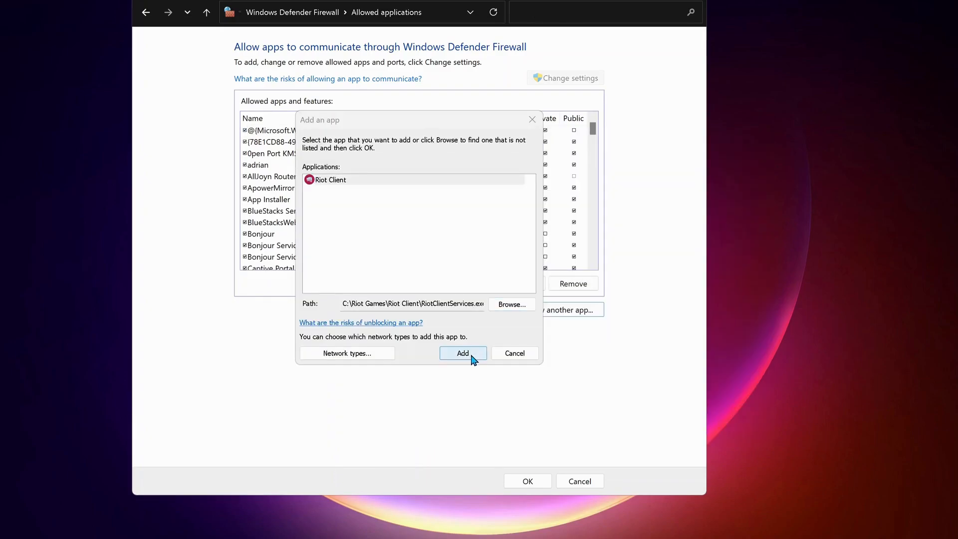
left_click(471, 357)
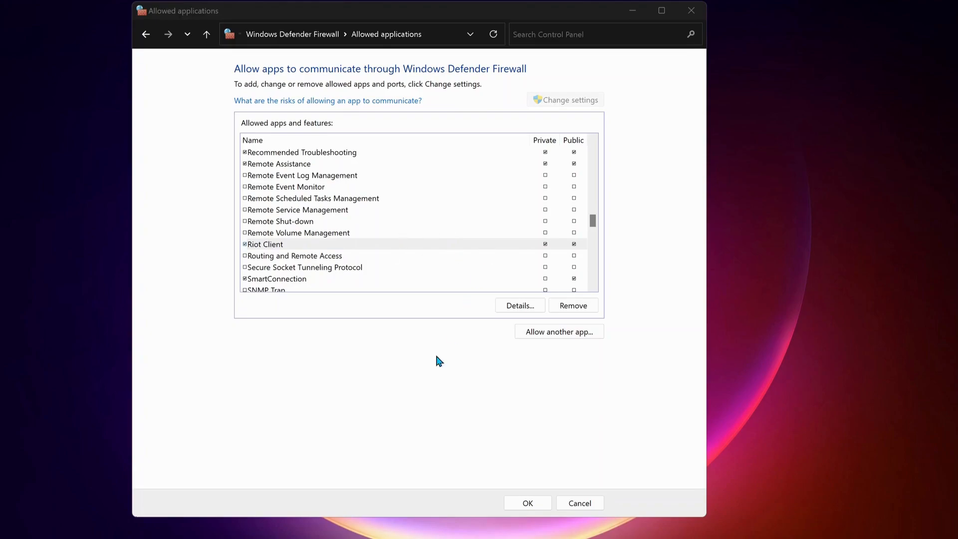
Step: Add VALORANT.exe from C:\Riot Games\VALORANT\live to the firewall's allowed apps
left_click(548, 337)
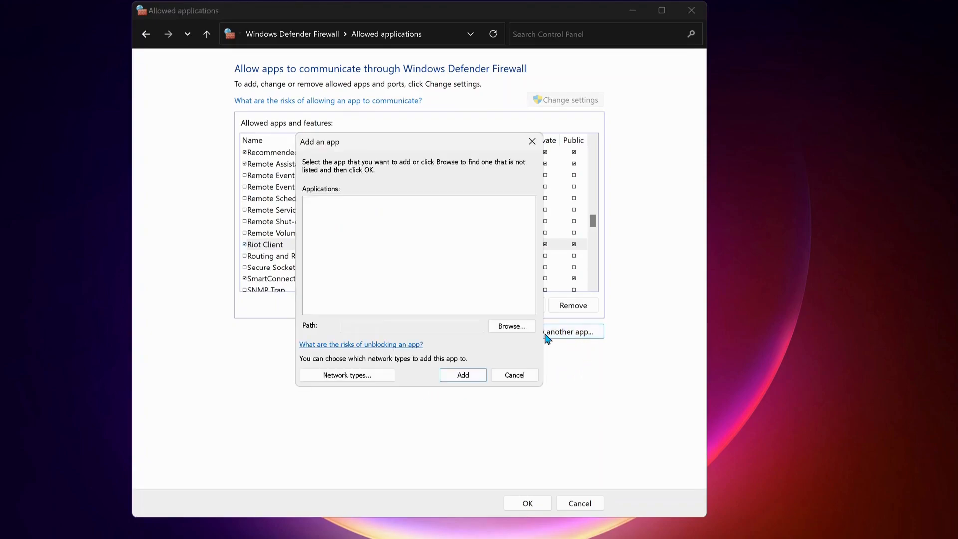
left_click(512, 327)
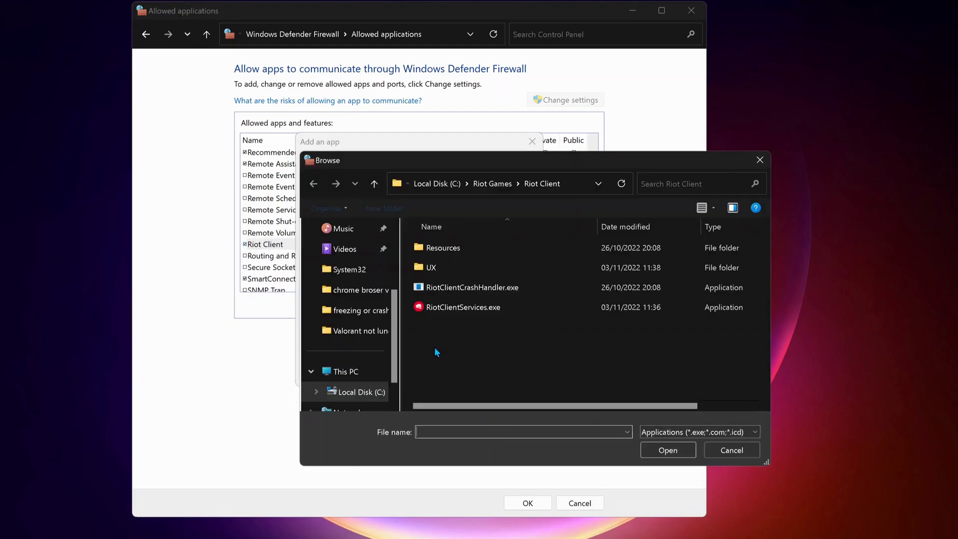
left_click(356, 392)
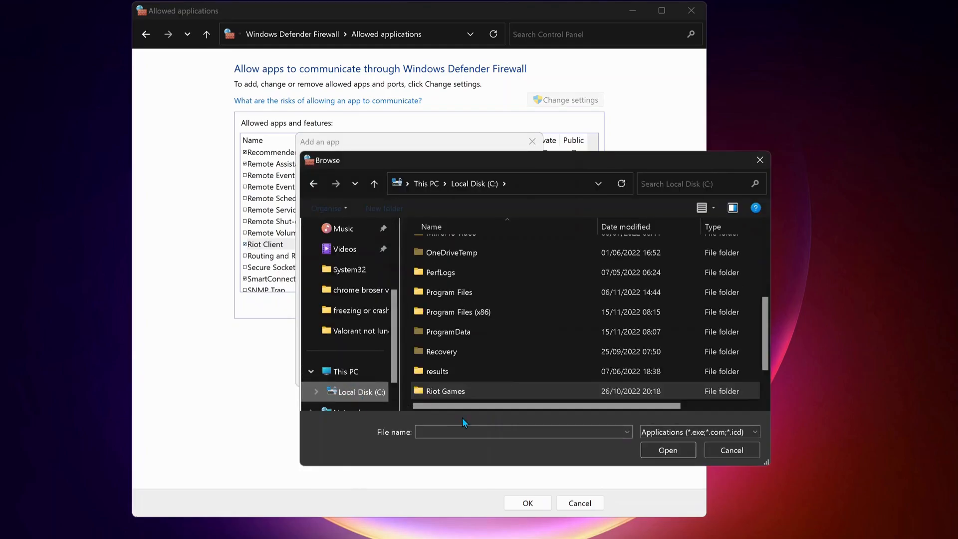
scroll(549, 390, "down", 1)
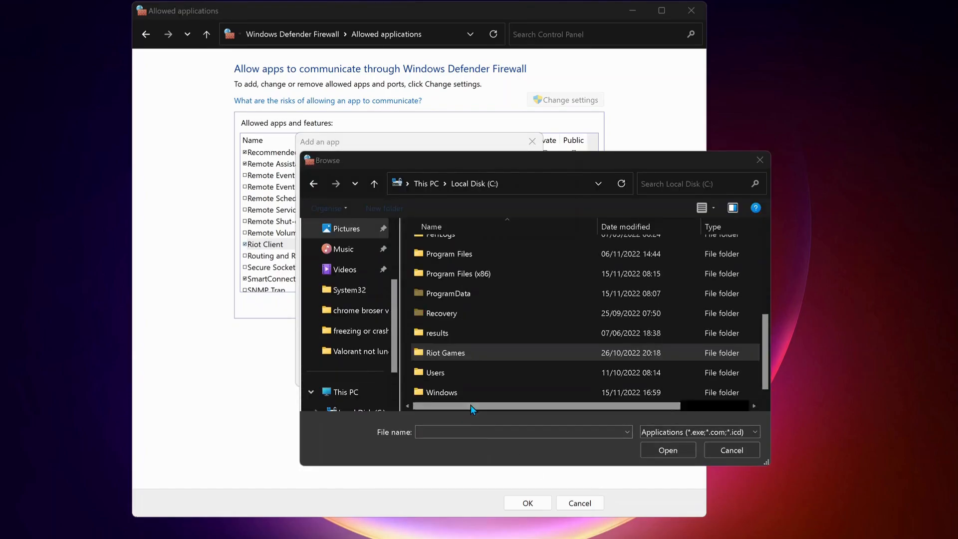
double_click(462, 354)
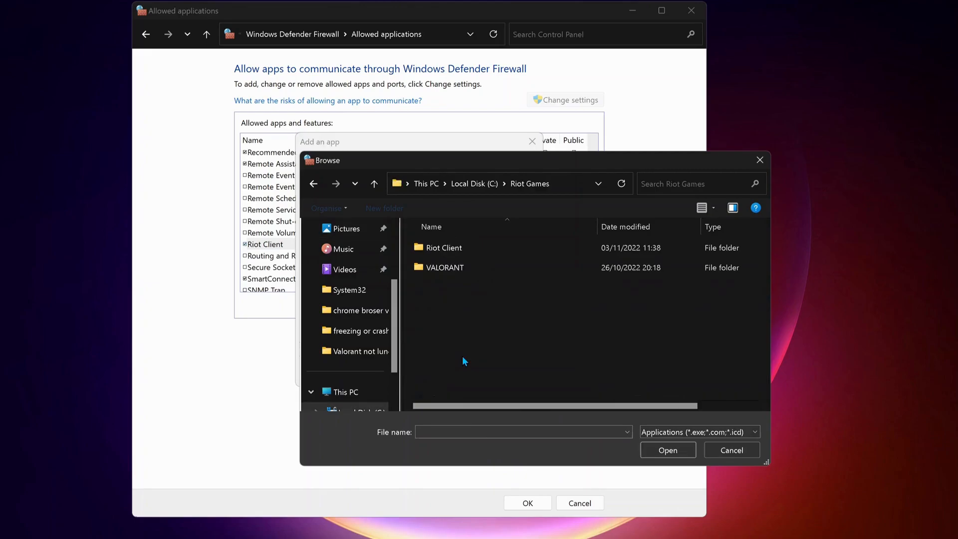
double_click(456, 269)
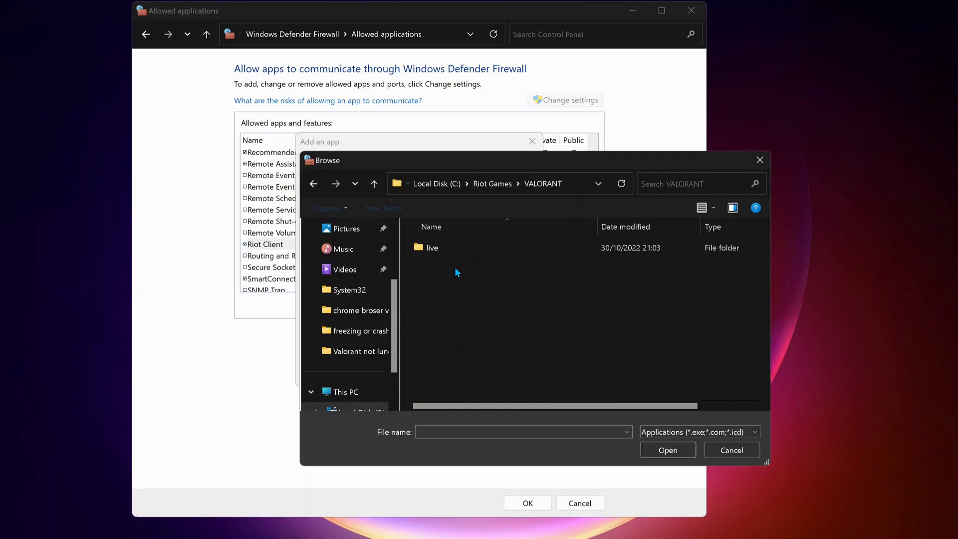
double_click(478, 246)
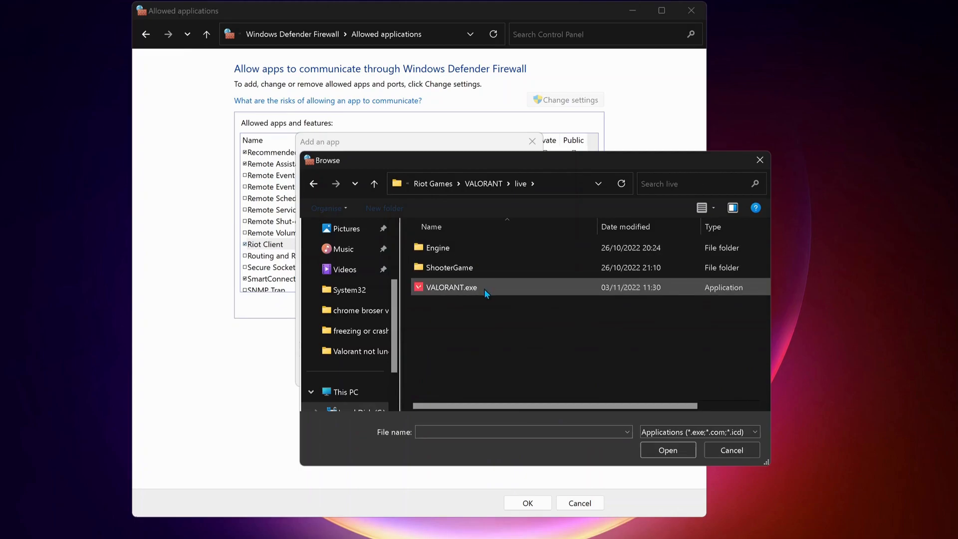
left_click(455, 290)
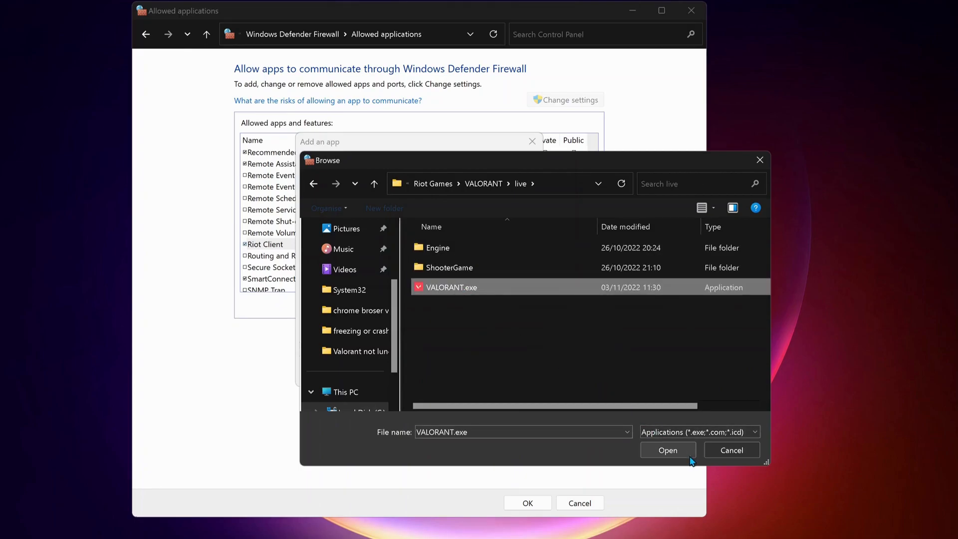
left_click(657, 448)
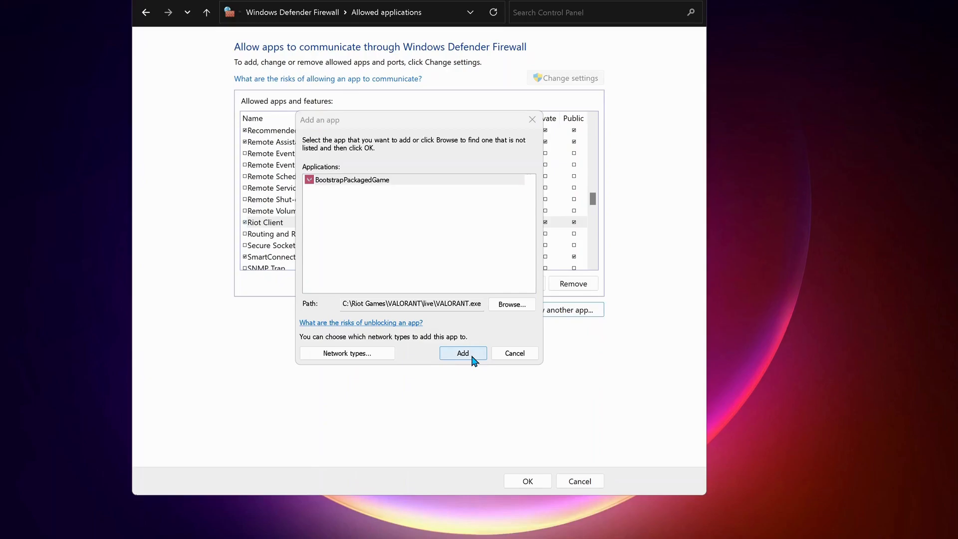
left_click(473, 356)
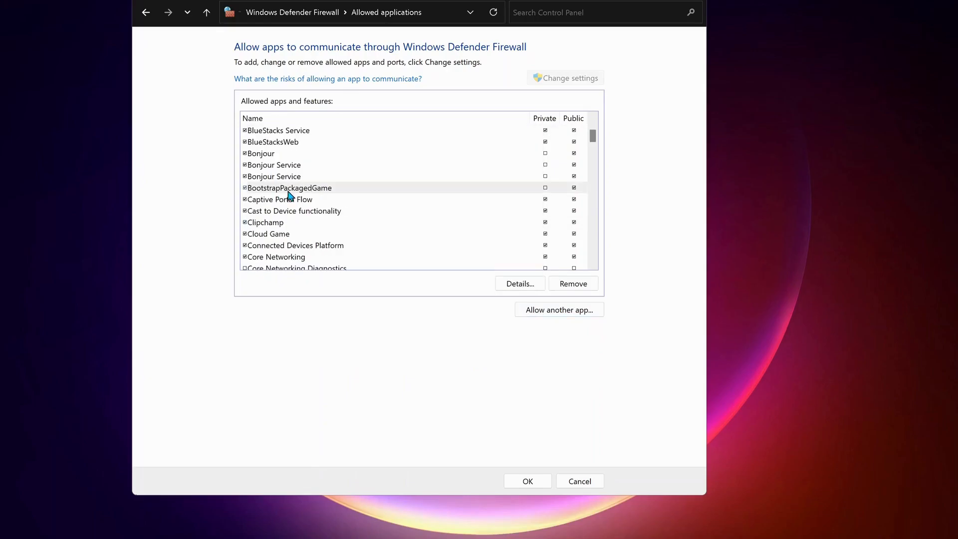
Step: Allow BootstrapPackagedGame through the firewall on private networks
left_click(313, 188)
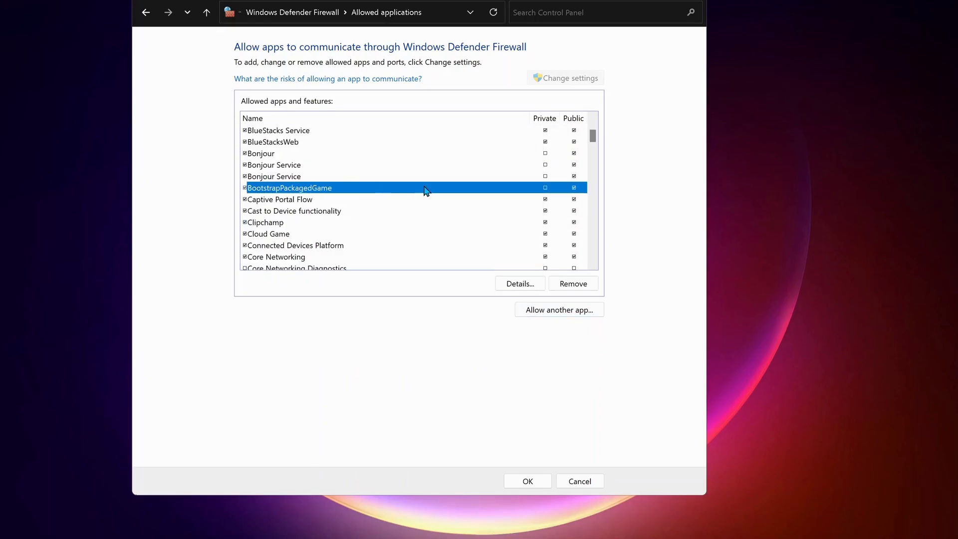
left_click(544, 189)
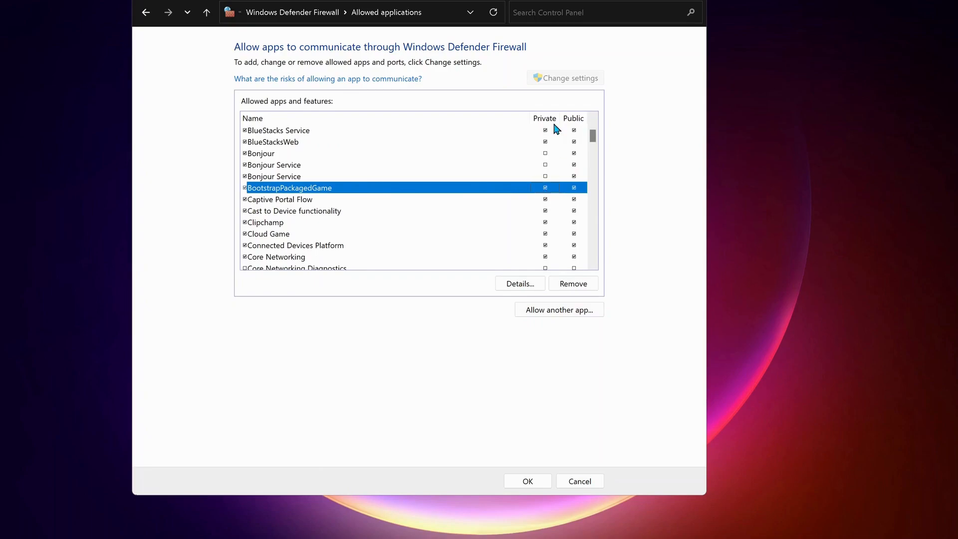
left_click(753, 278)
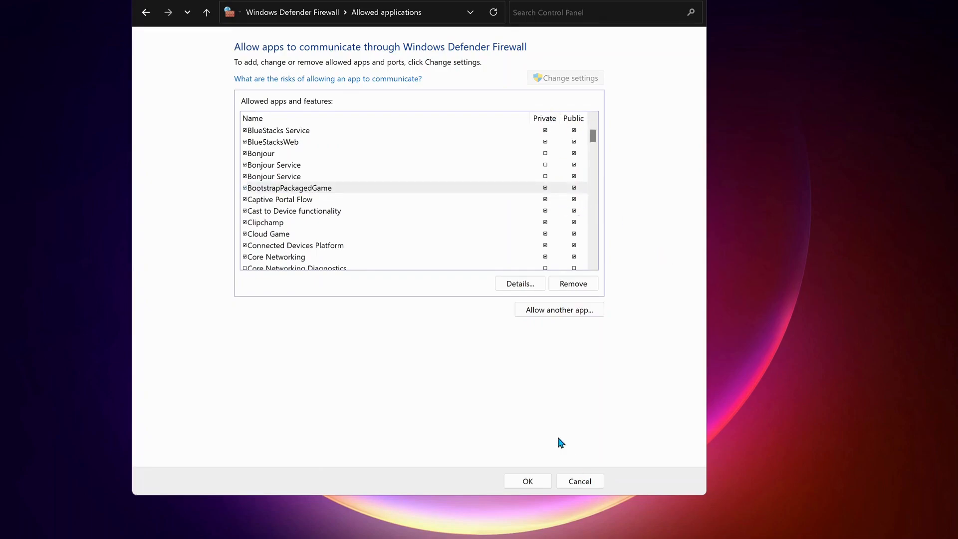
Step: Add VALORANT-Win64-Shipping.exe from C:\Riot Games\VALORANT\live\ShooterGame\Binaries\Win64 to the firewall's allowed apps and allow it on private networks
left_click(555, 312)
left_click(519, 301)
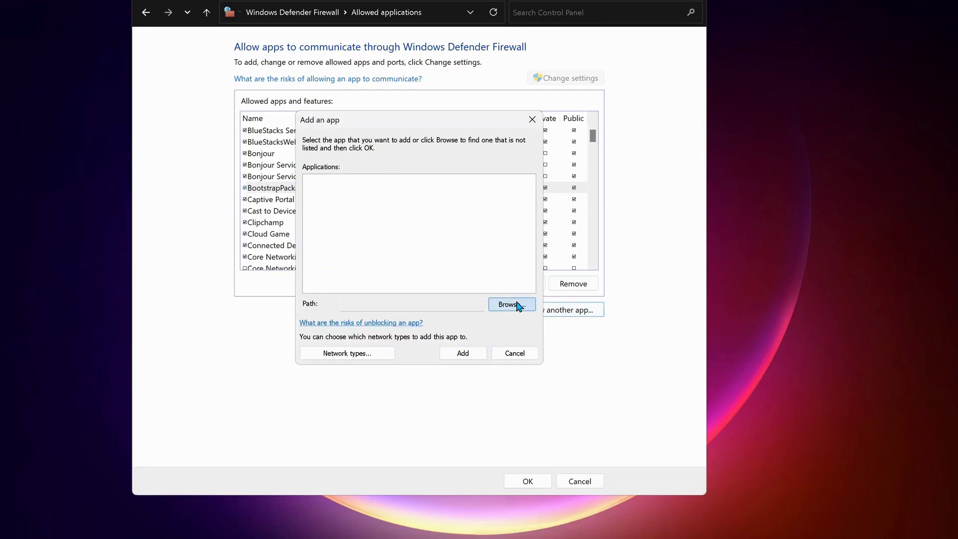
double_click(468, 247)
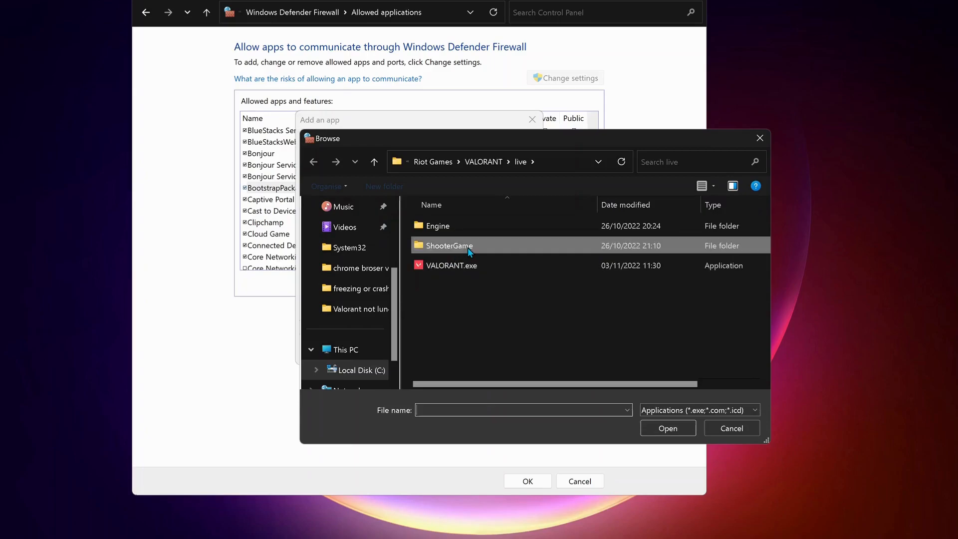
double_click(463, 228)
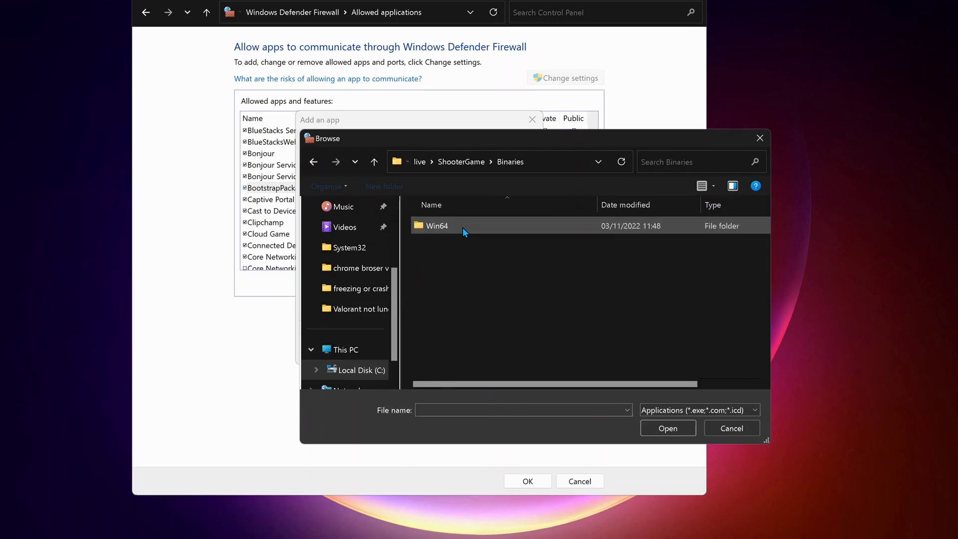
double_click(462, 228)
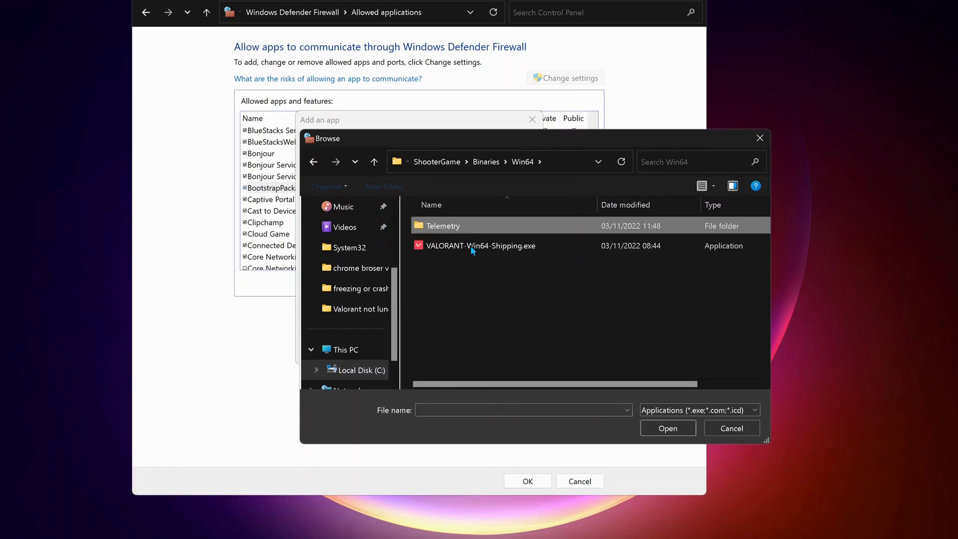
left_click(468, 247)
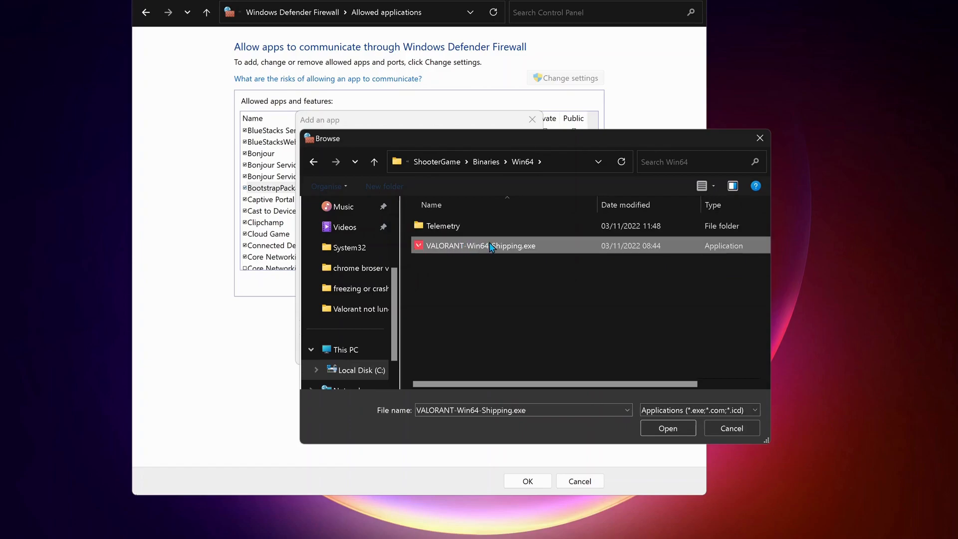
left_click(672, 427)
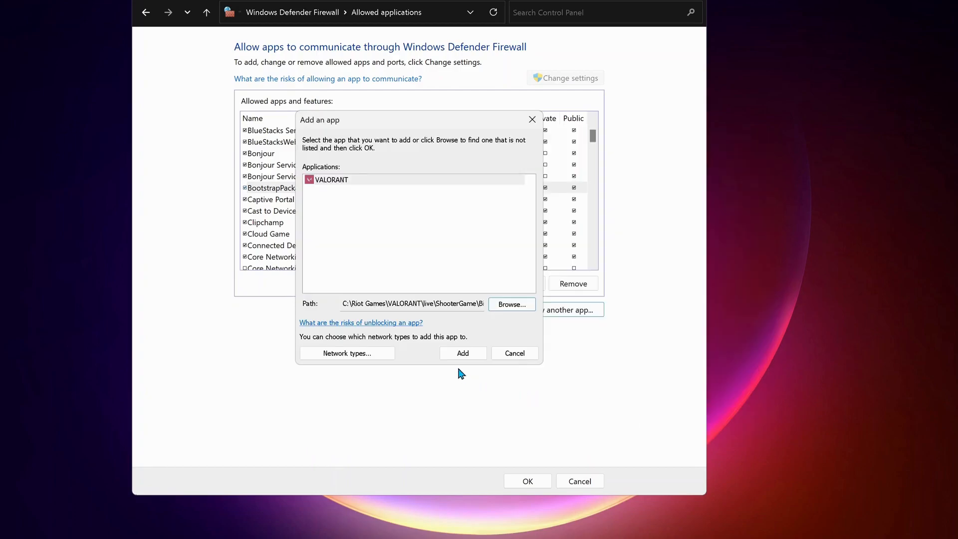
left_click(460, 354)
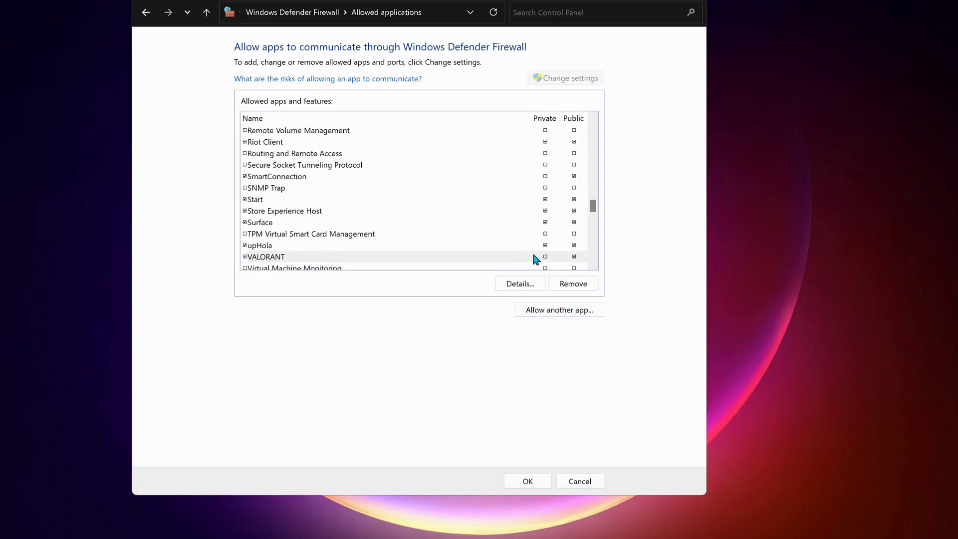
left_click(545, 256)
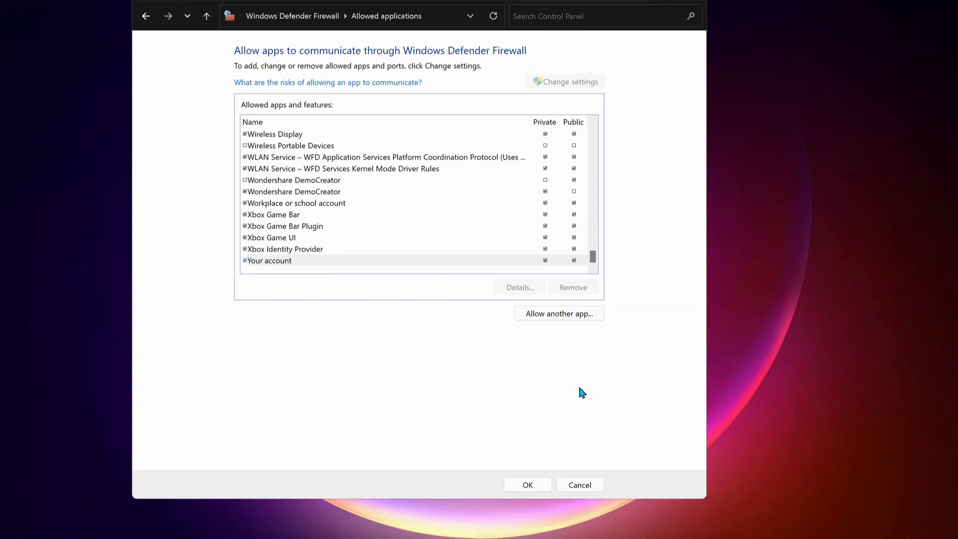
Step: Add vgc.exe from C:\Program Files\Riot Vanguard to the firewall's allowed apps
left_click(542, 315)
left_click(509, 309)
left_click(352, 374)
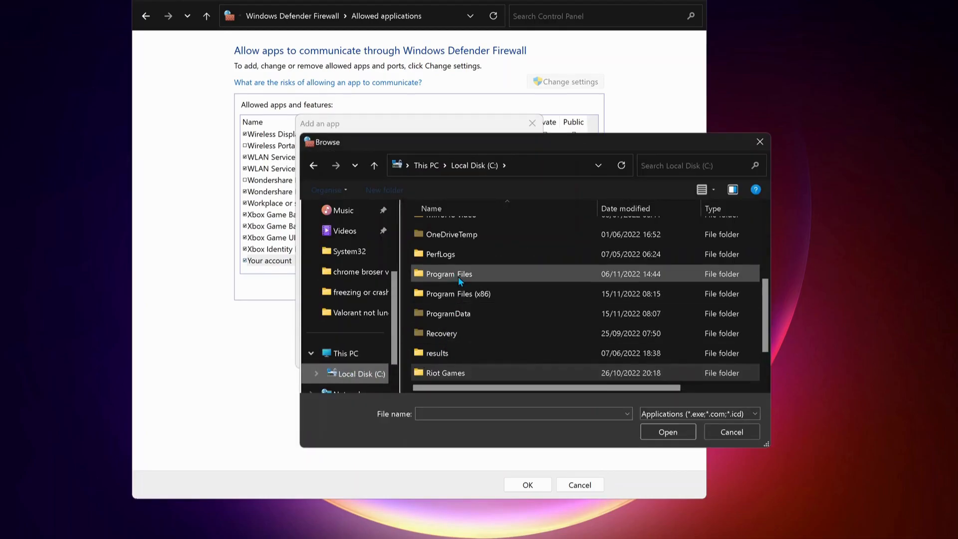
double_click(458, 275)
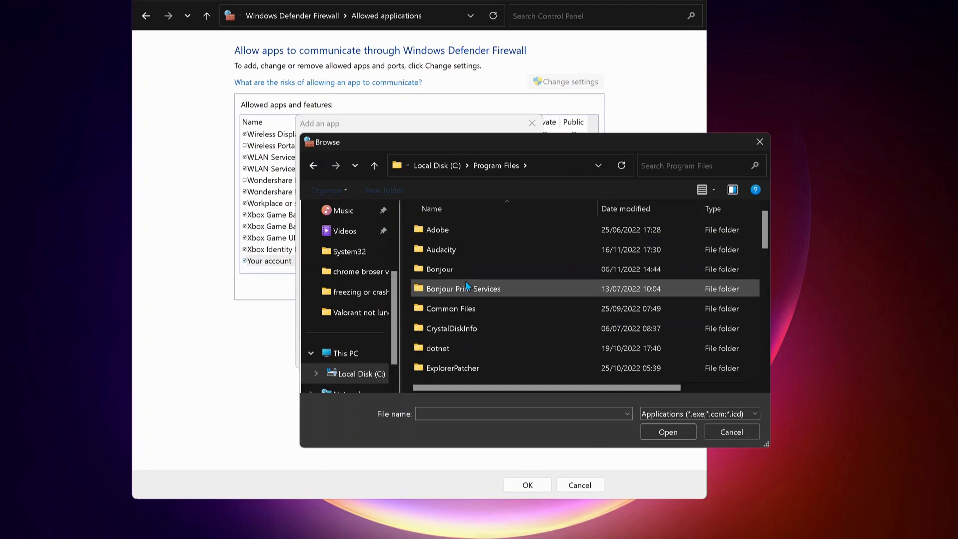
scroll(466, 286, "down", 5)
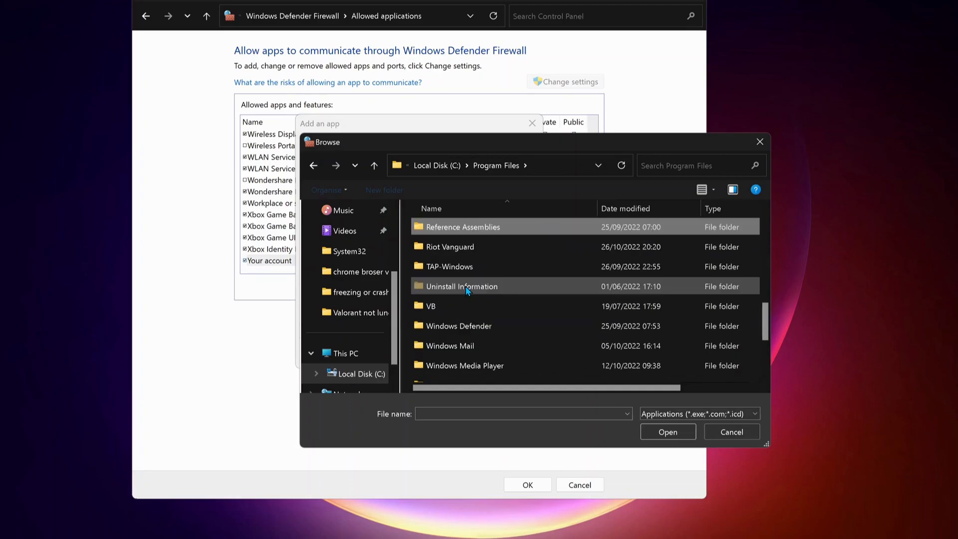
double_click(460, 248)
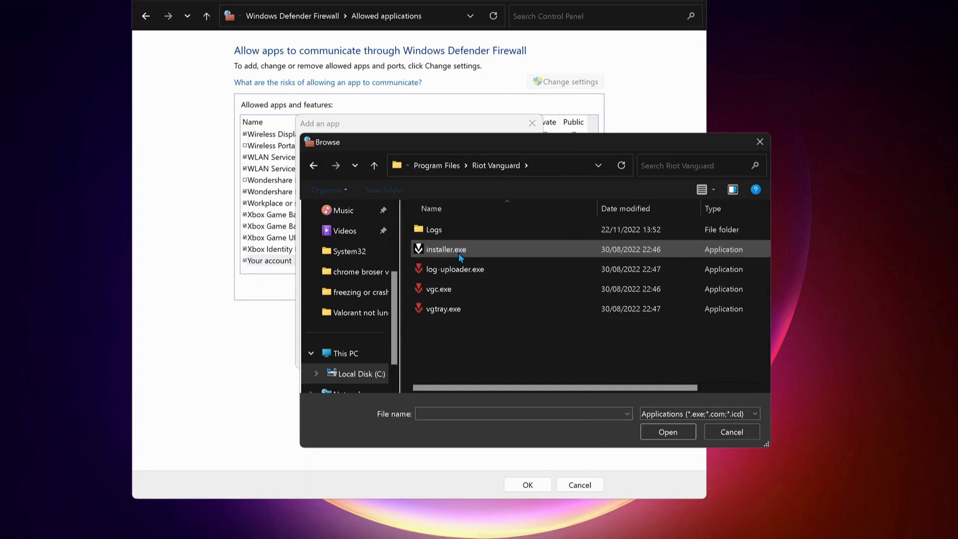
left_click(449, 293)
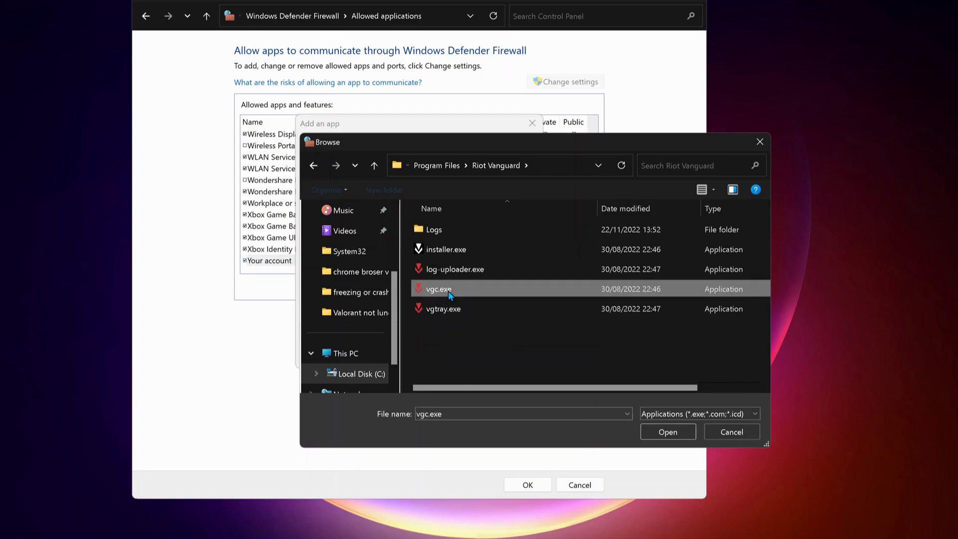
left_click(666, 434)
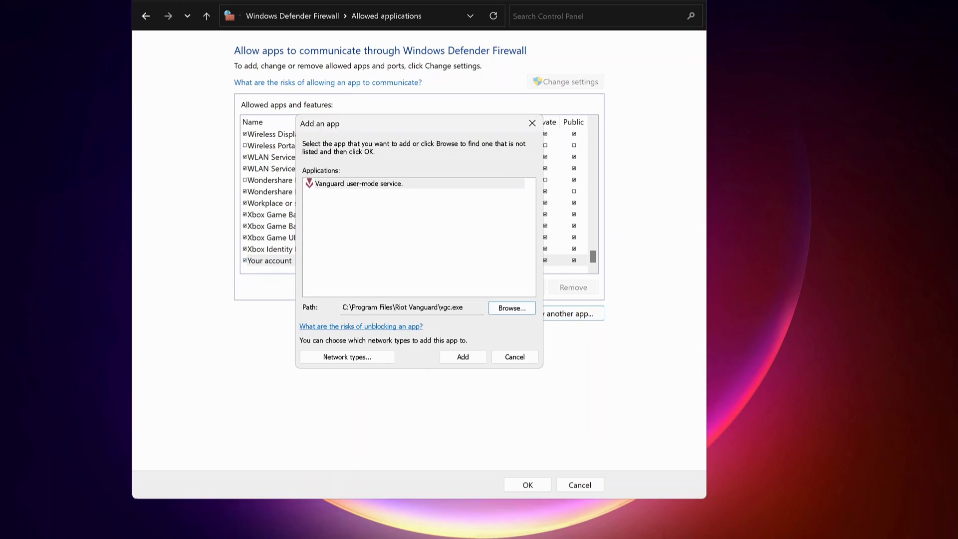
left_click(461, 354)
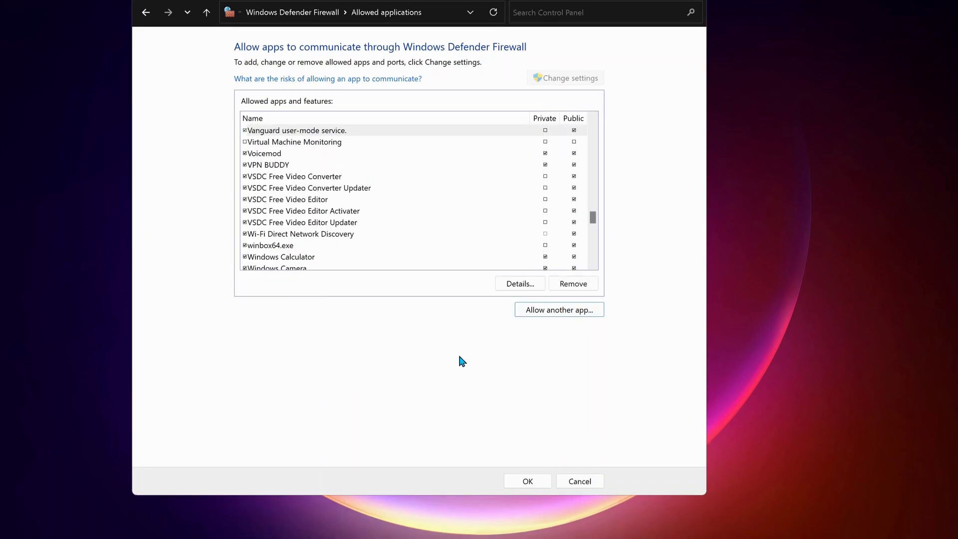
Step: Allow the Vanguard user-mode service through the firewall on private networks
left_click(472, 130)
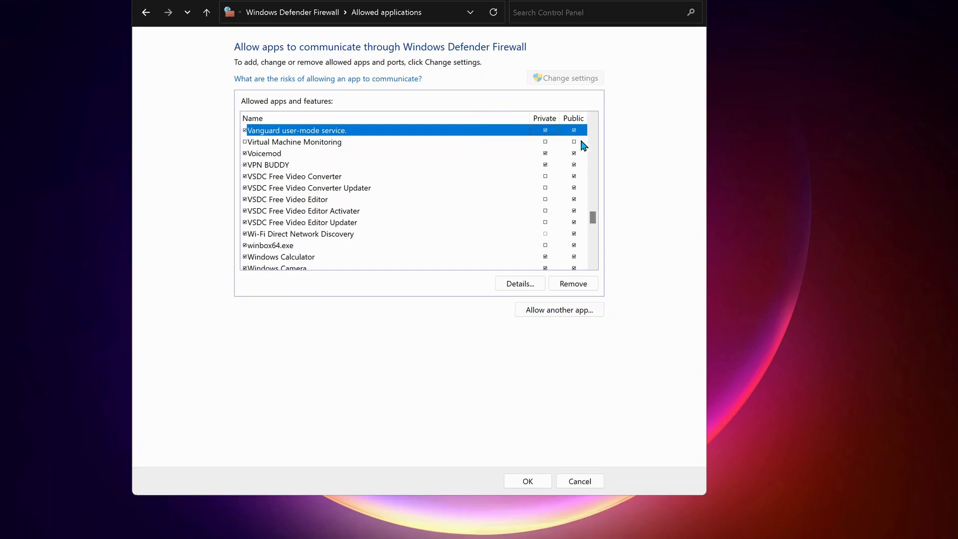
key("Page_Up")
key("Home")
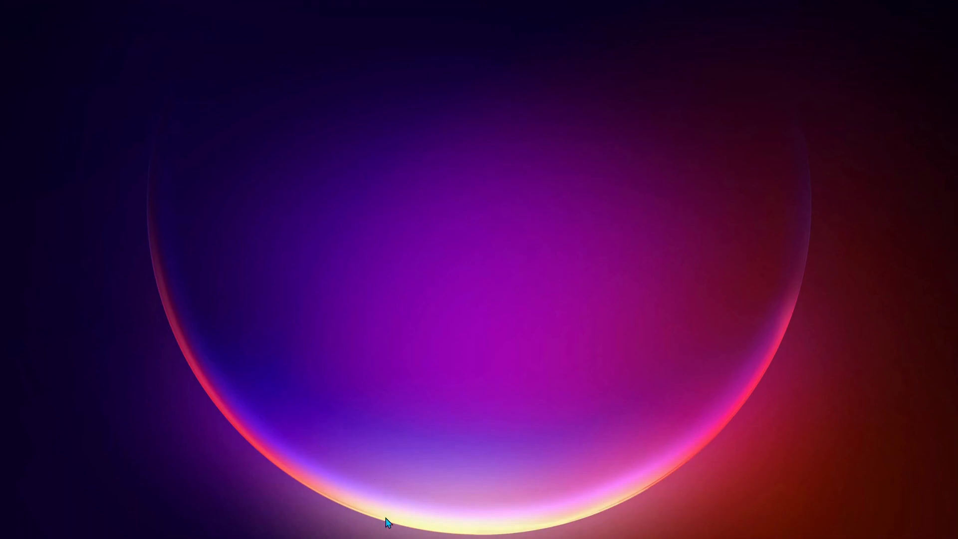
Step: Search Windows for cmd and open Command Prompt as administrator
key("super+s")
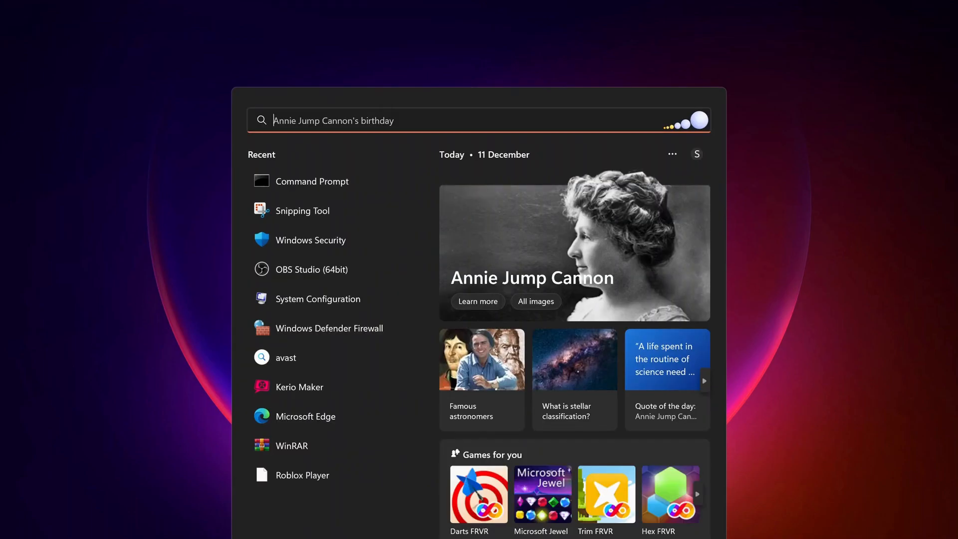
type("cmd")
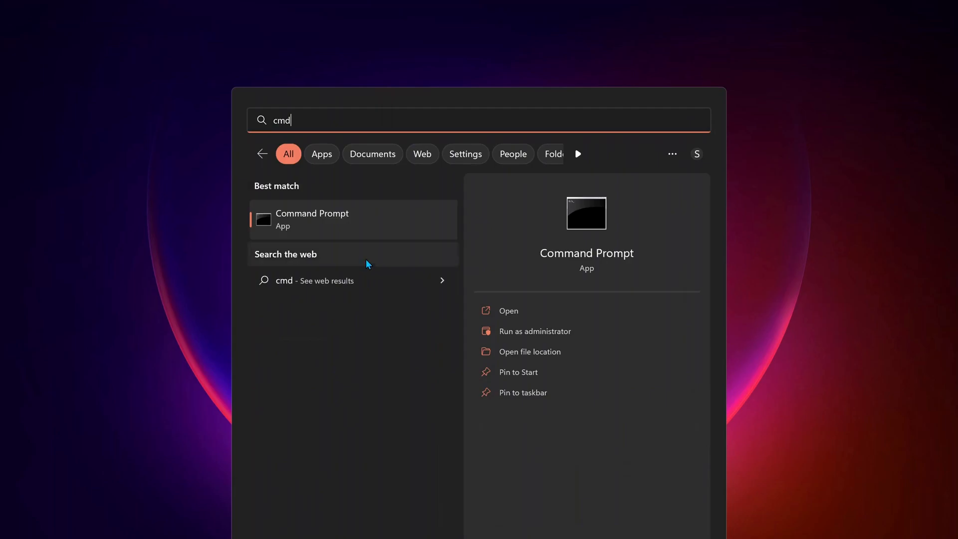
left_click(544, 332)
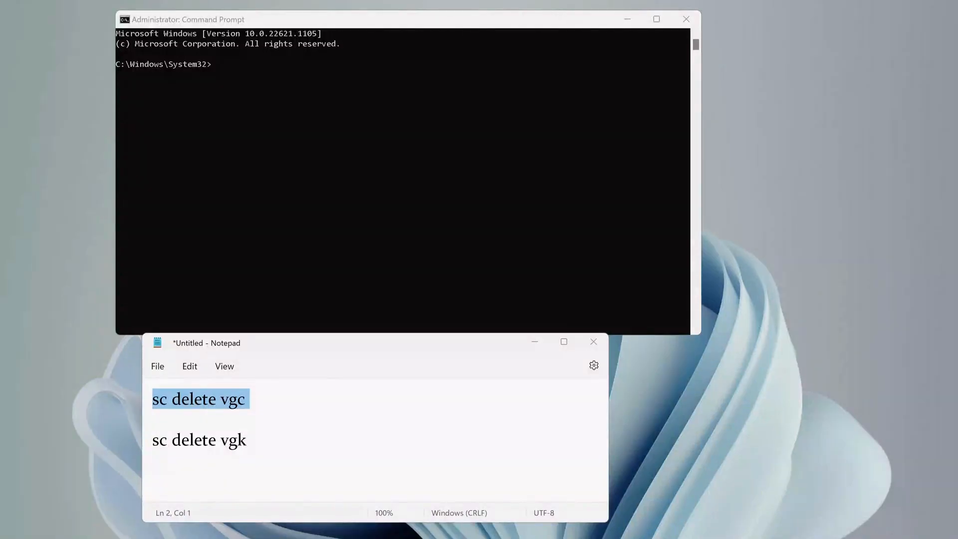
Step: Remove the two Vanguard services by running sc delete vgc and sc delete vgk in the administrator Command Prompt
left_click(265, 175)
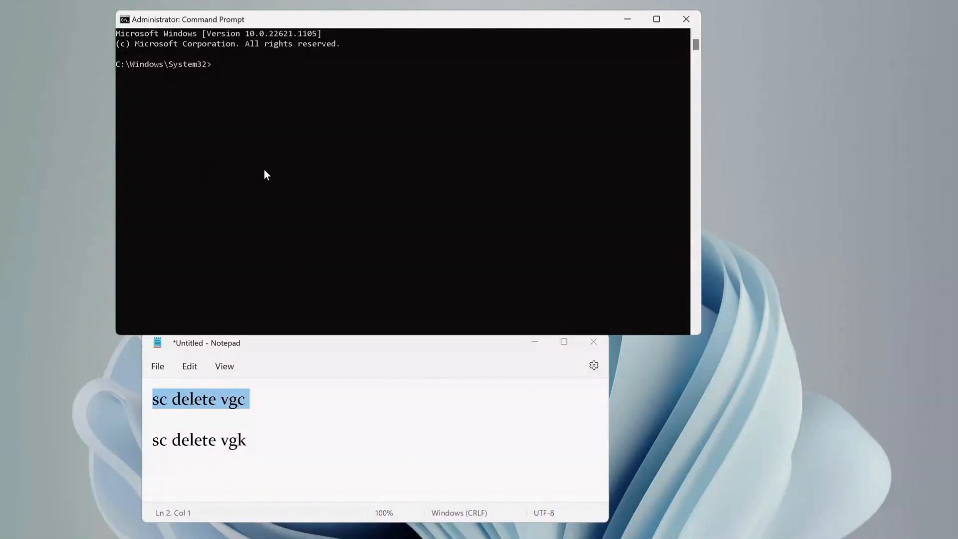
type("sc delete vgc")
key("Return")
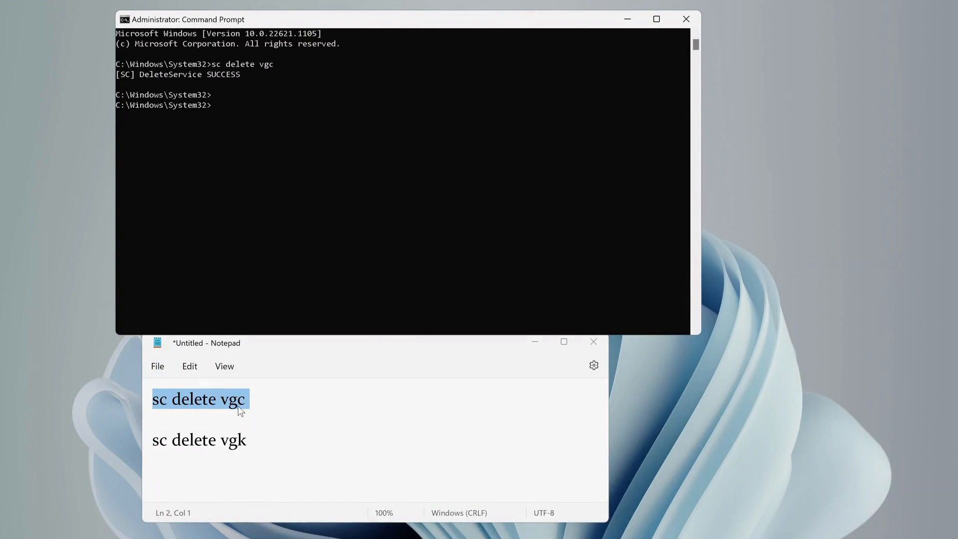
triple_click(234, 441)
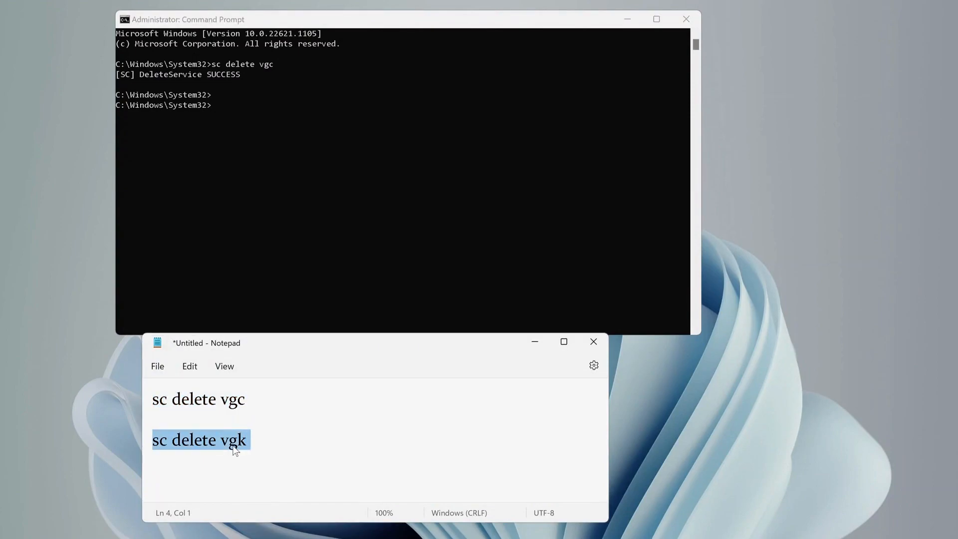
left_click(344, 170)
right_click(344, 170)
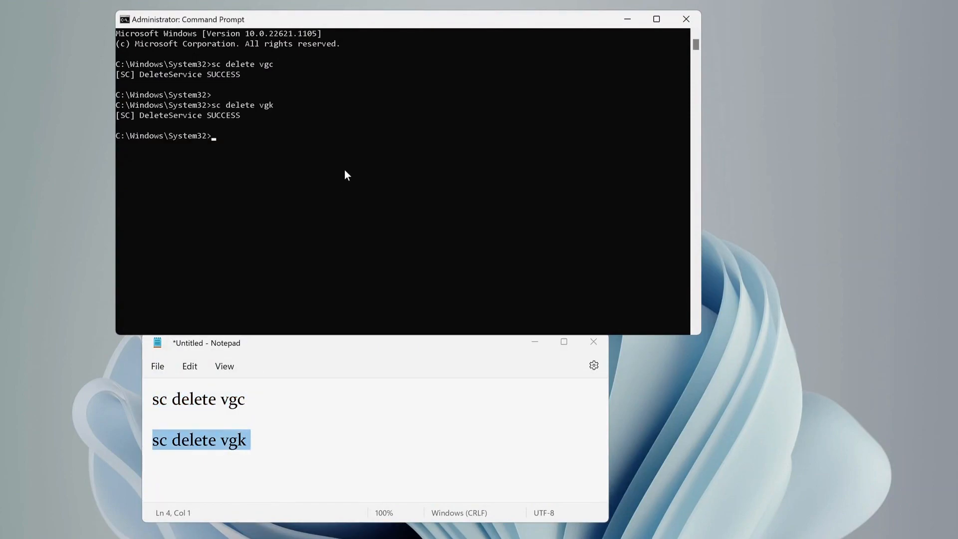
key("Return")
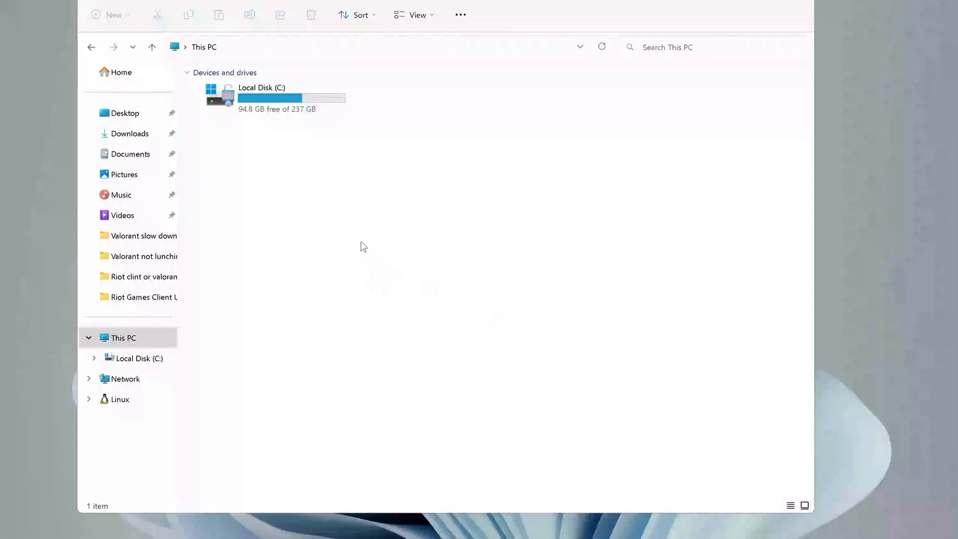
Step: Delete the Riot Vanguard folder from C:\Program Files
left_click(279, 100)
double_click(278, 101)
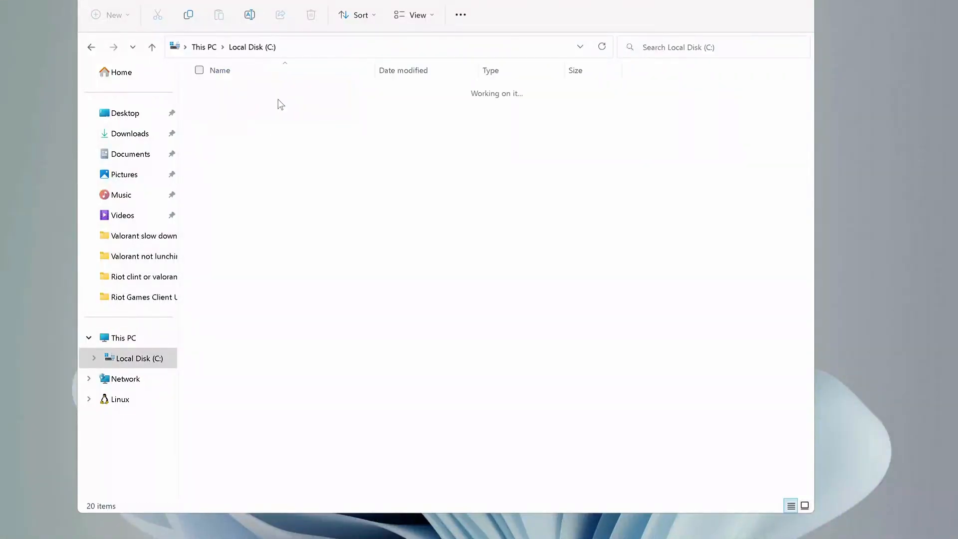
double_click(253, 312)
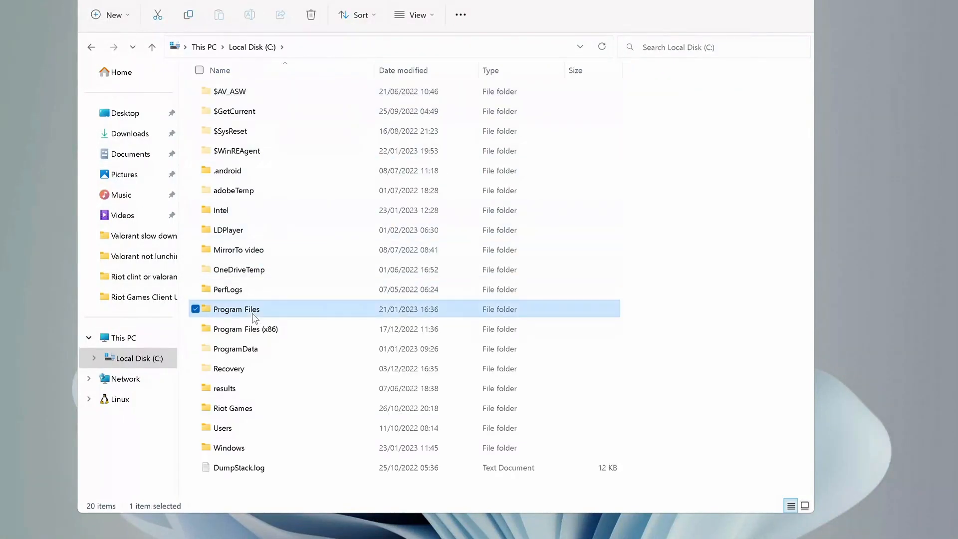
left_click(238, 255)
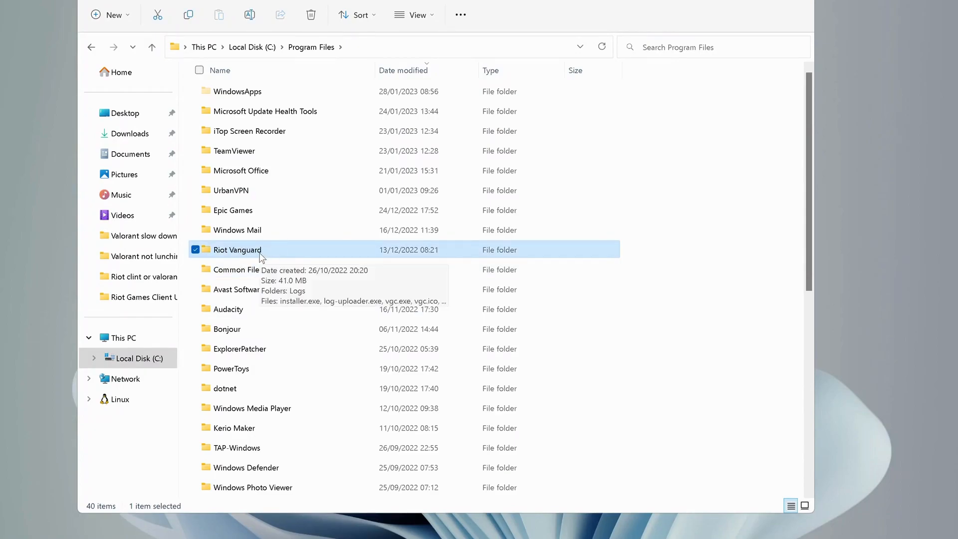
right_click(259, 254)
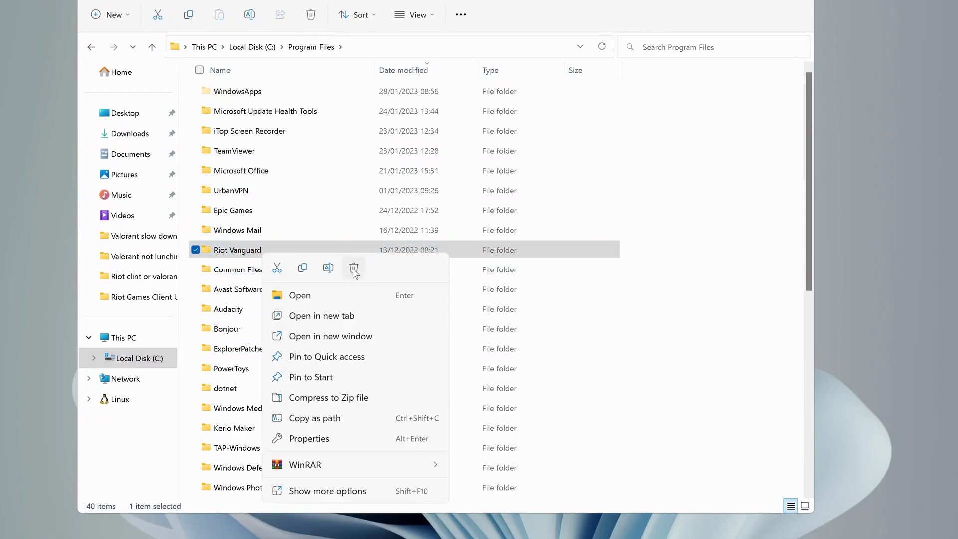